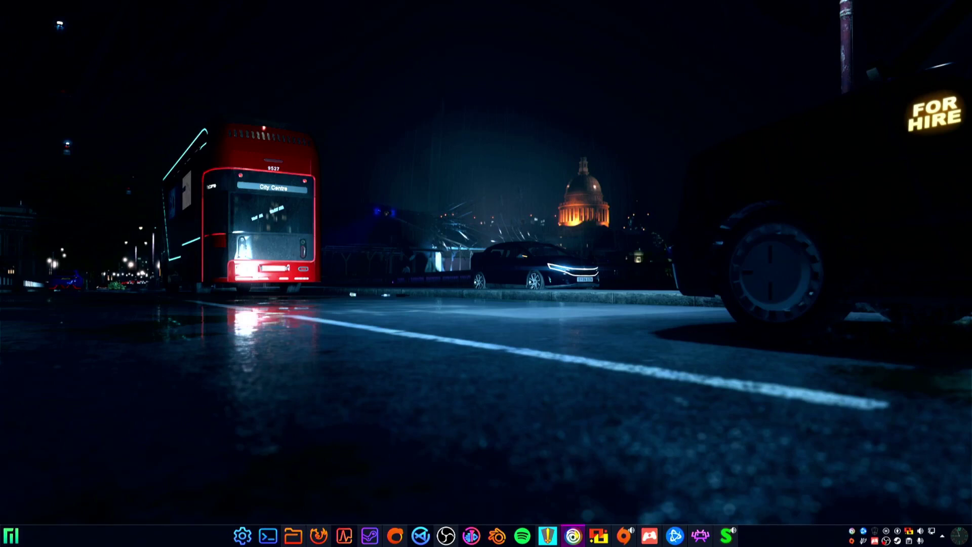
Step: Open Ubisoft Connect and scroll its Games library showing Assassin's Creed Valhalla
click(573, 535)
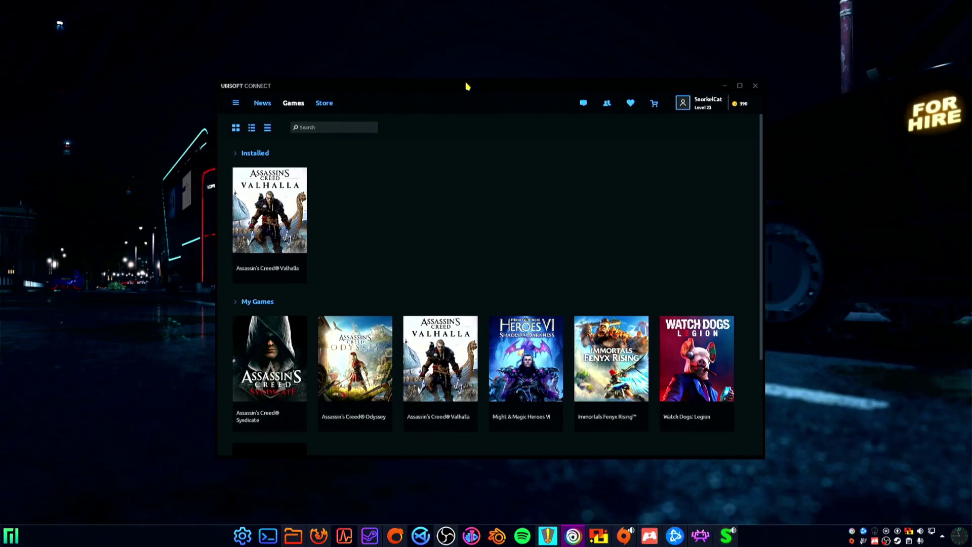
drag(465, 83, 457, 76)
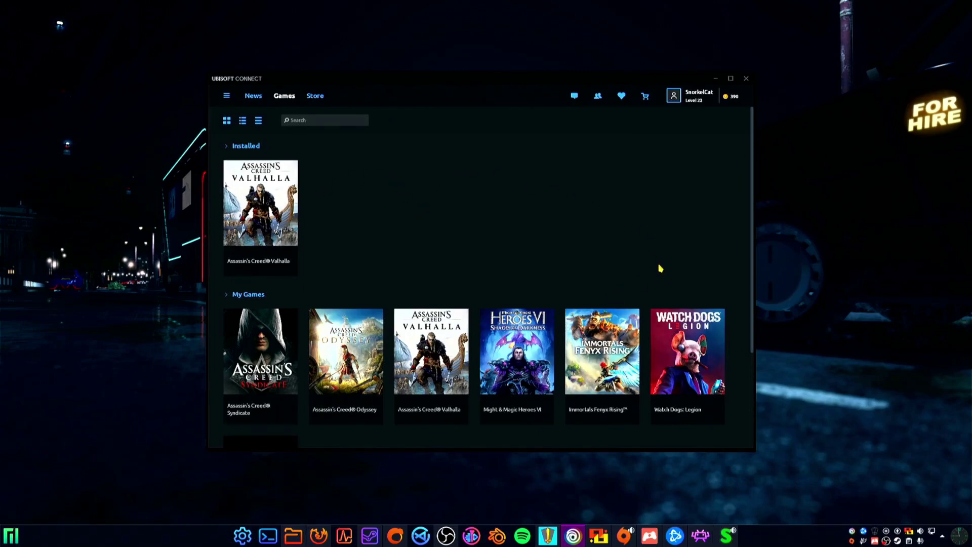
scroll(661, 268, down, 3)
scroll(661, 269, up, 3)
Step: Minimise Ubisoft Connect, view the Origin game library, then close Origin with Alt+F4
click(715, 79)
click(625, 536)
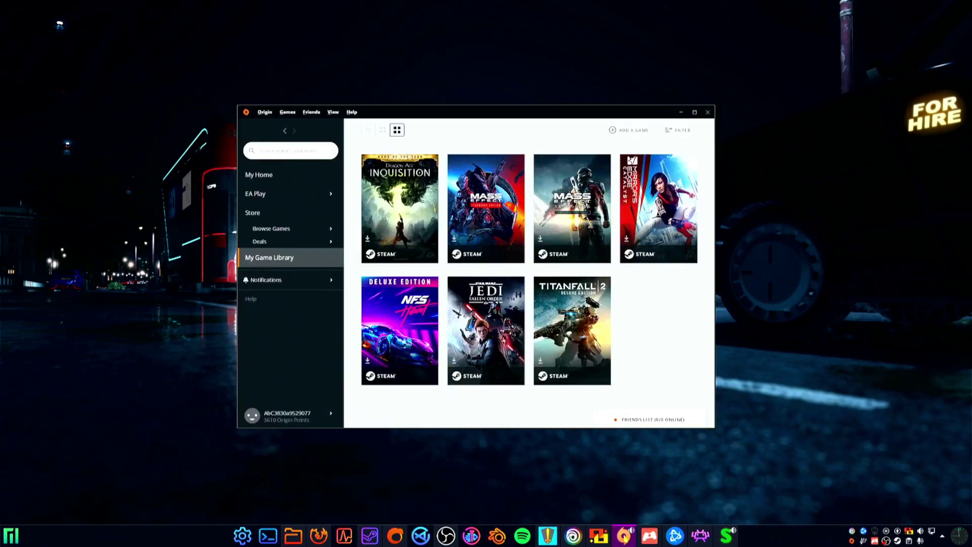
drag(489, 115, 472, 128)
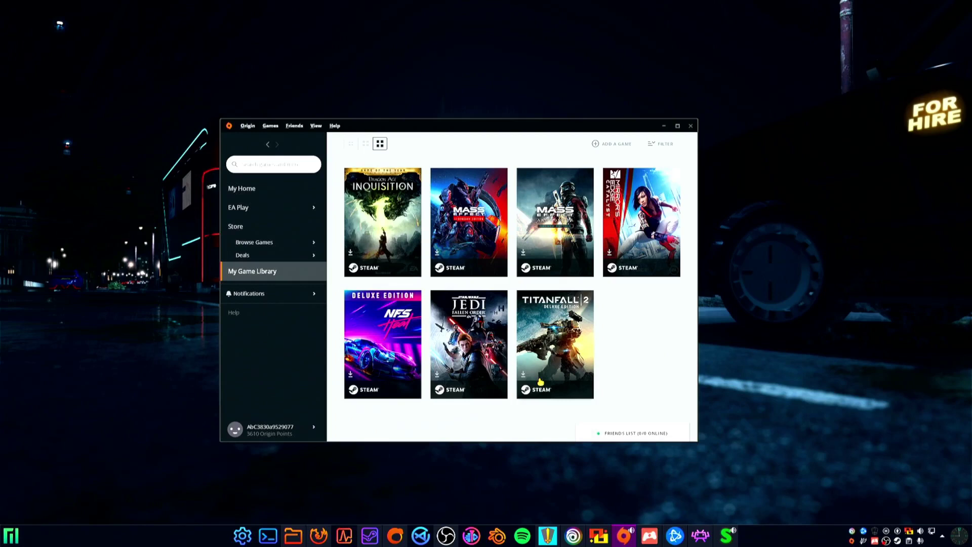
mouse_move(447, 542)
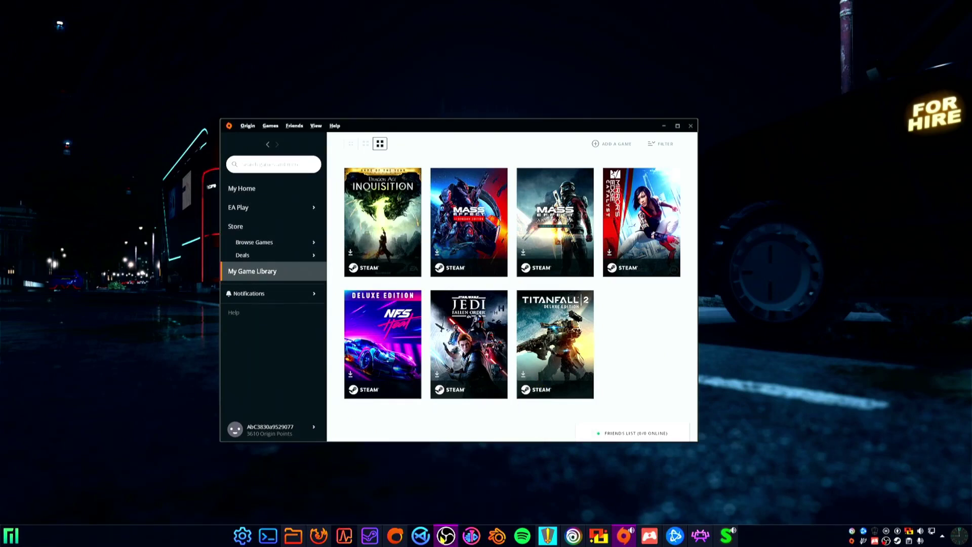
key(alt+F4)
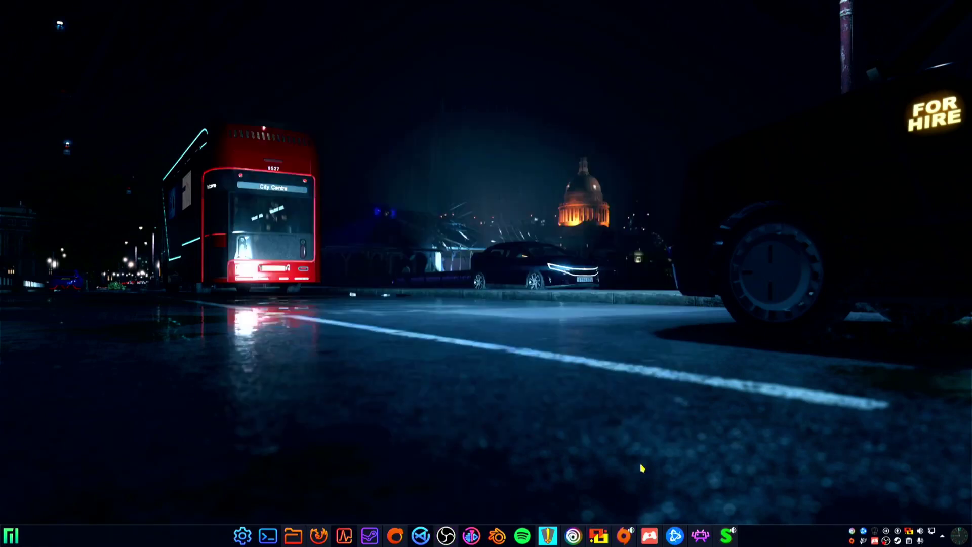
Step: Browse Battle.net's WoW Classic, Overwatch and StarCraft II pages, then minimise the launcher
click(681, 541)
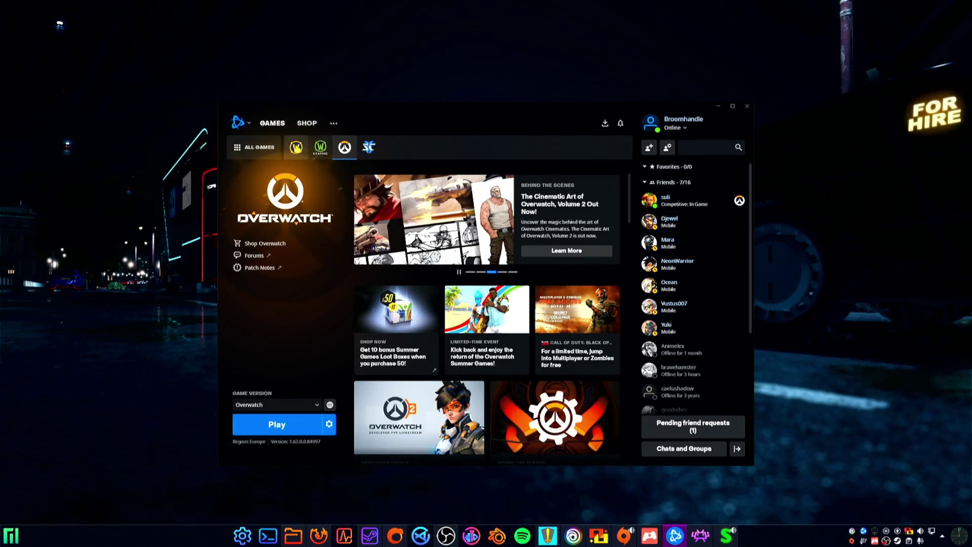
click(297, 148)
click(321, 147)
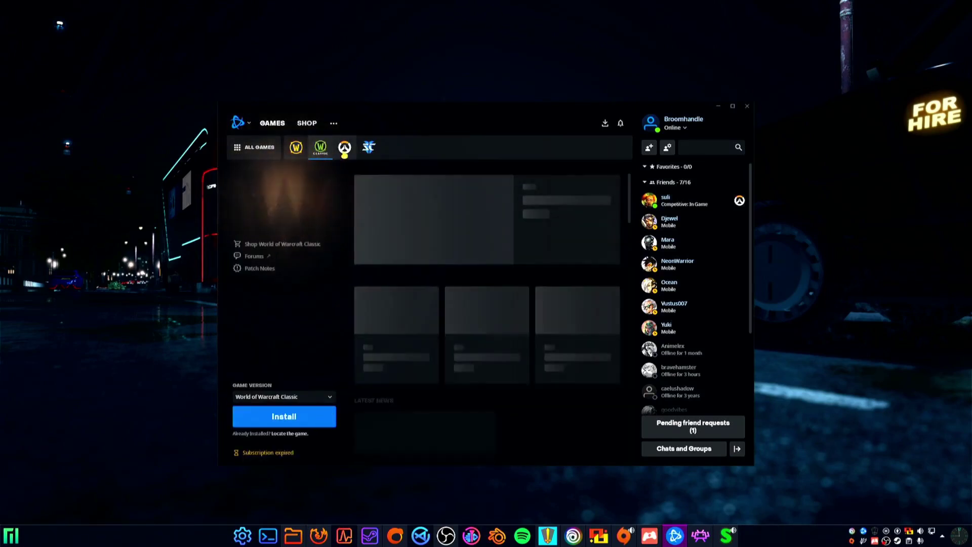
click(344, 152)
click(368, 147)
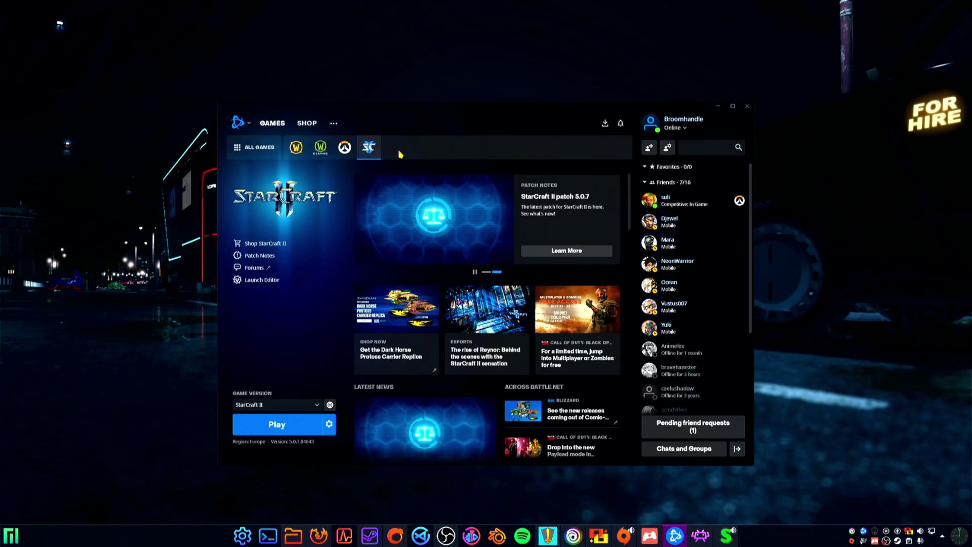
click(718, 107)
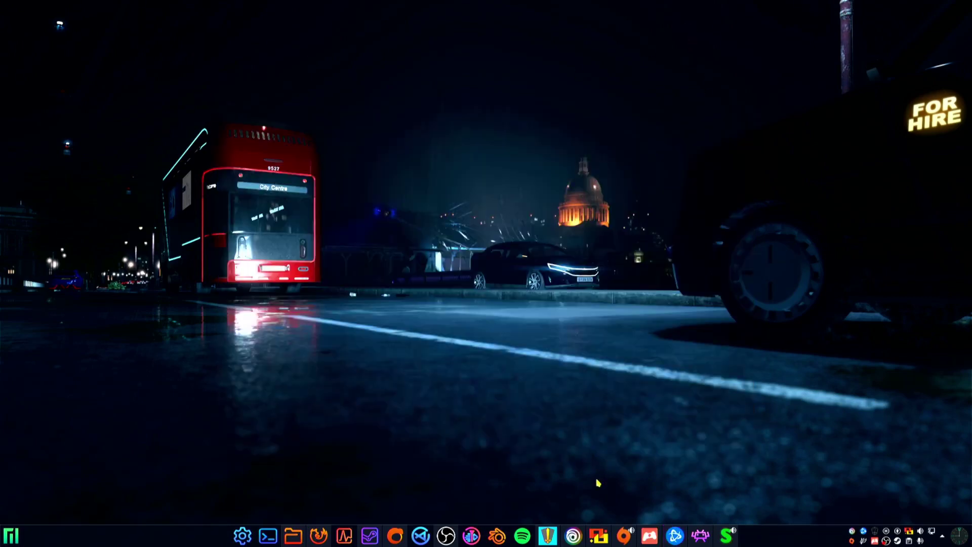
Step: Restore Ankama Launcher and flip between its Wakfu, Dofus Retro and Dofus pages
click(599, 538)
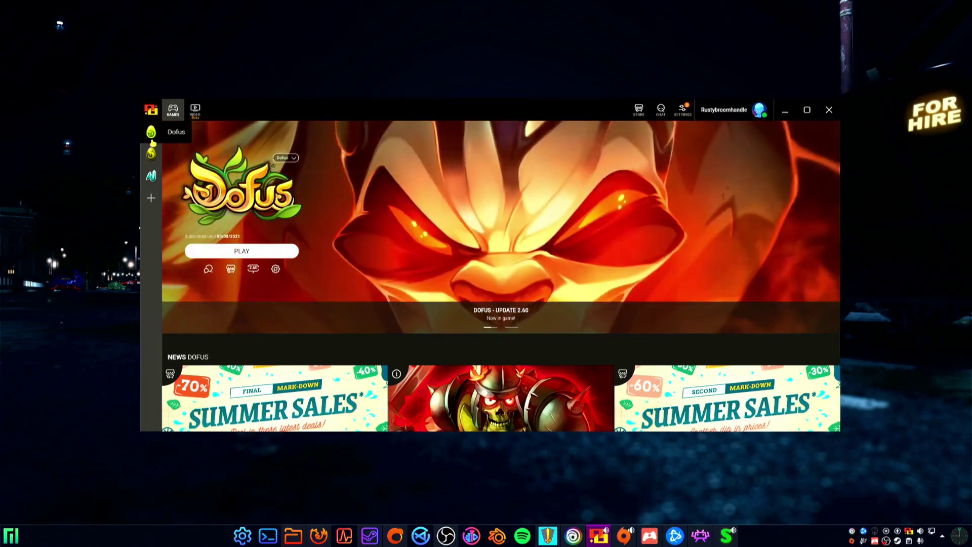
click(150, 176)
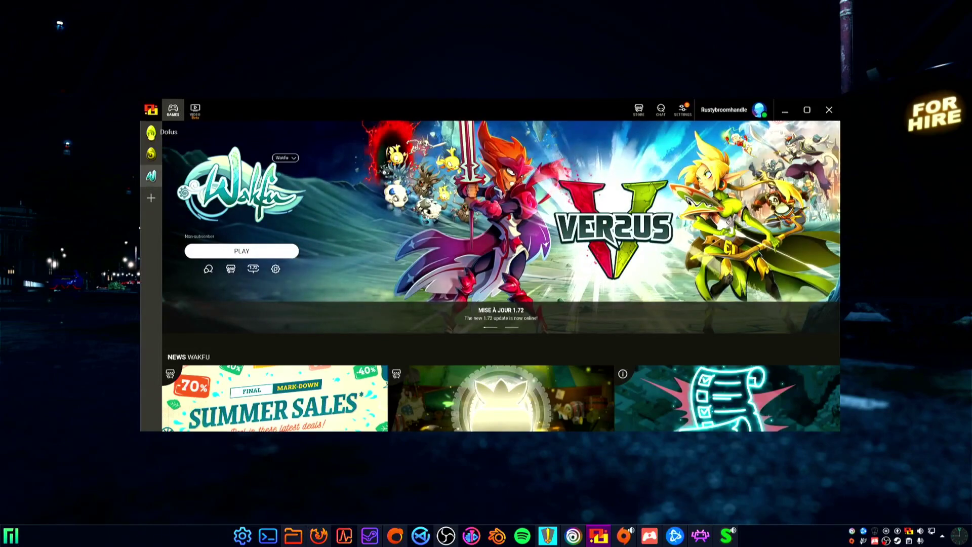
click(151, 154)
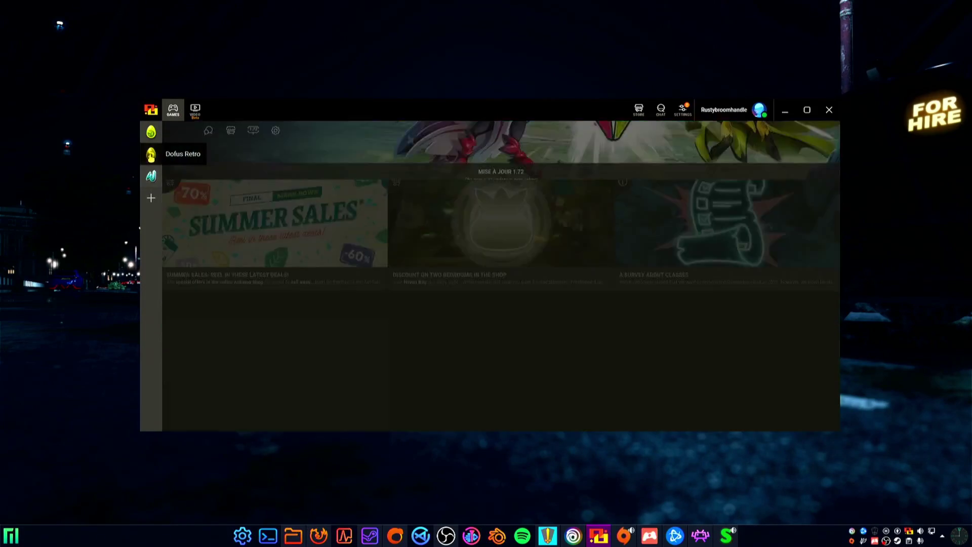
click(151, 176)
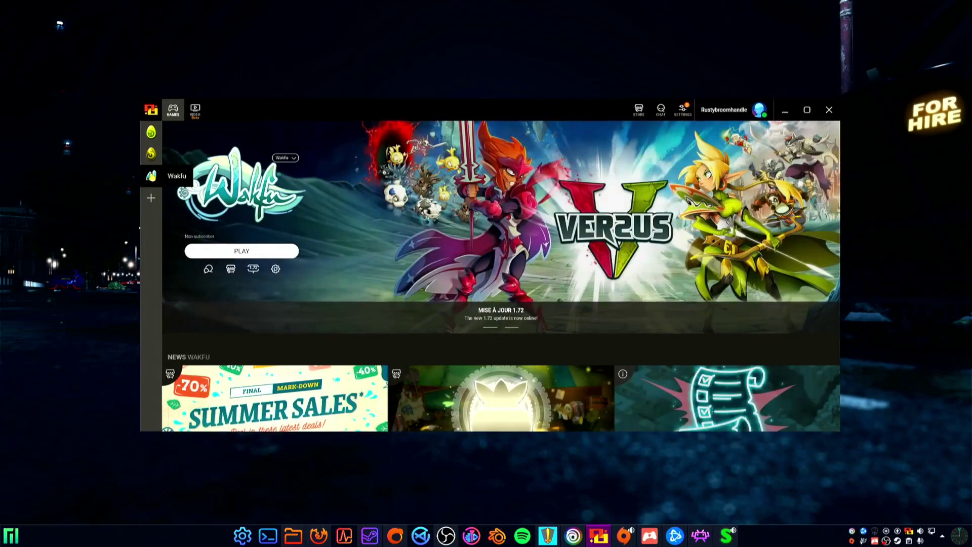
click(151, 154)
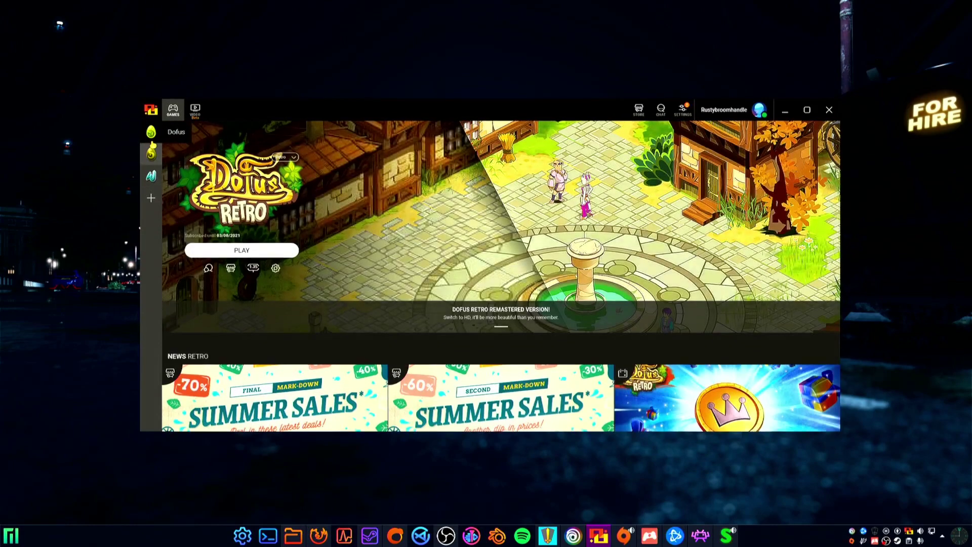
click(151, 142)
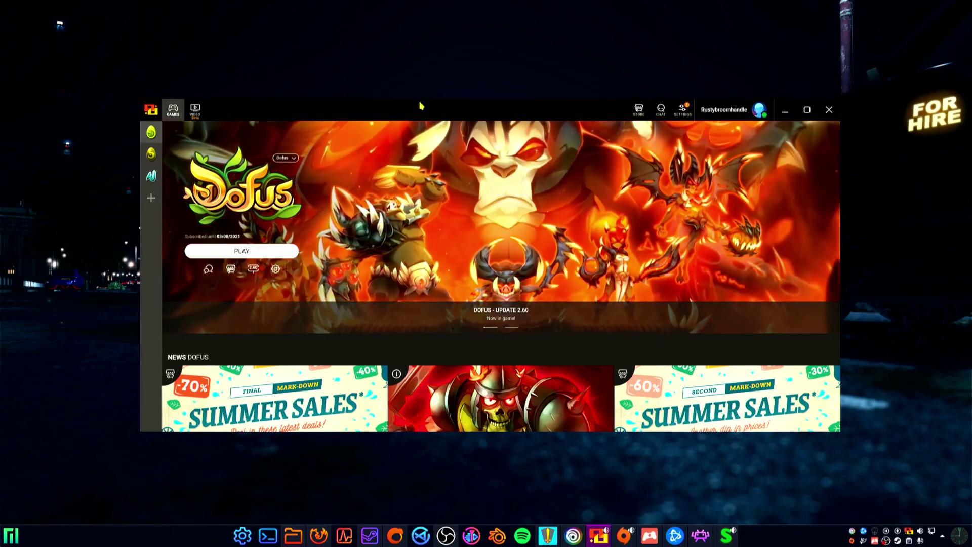
Step: Reposition the Ankama Launcher window, then minimise it to the taskbar
drag(426, 109, 428, 116)
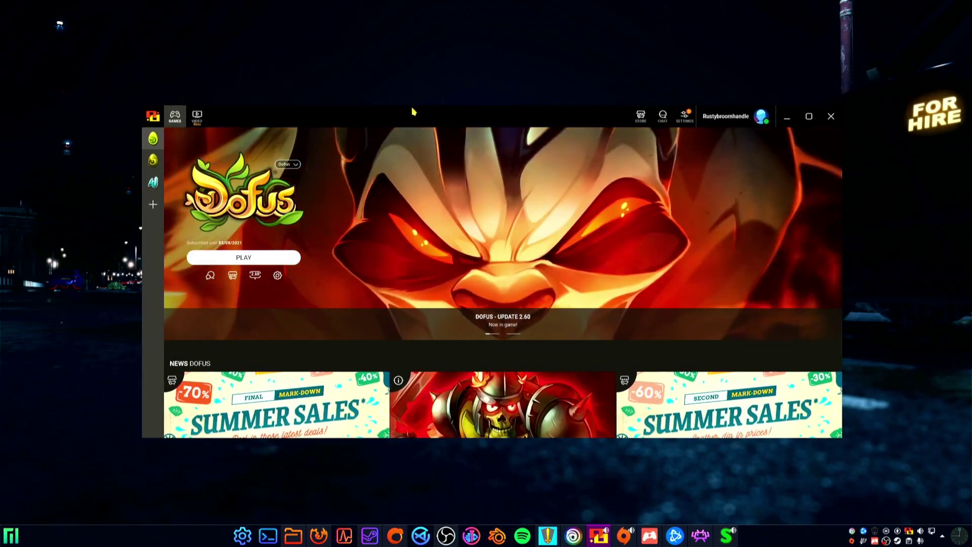
drag(557, 126, 533, 130)
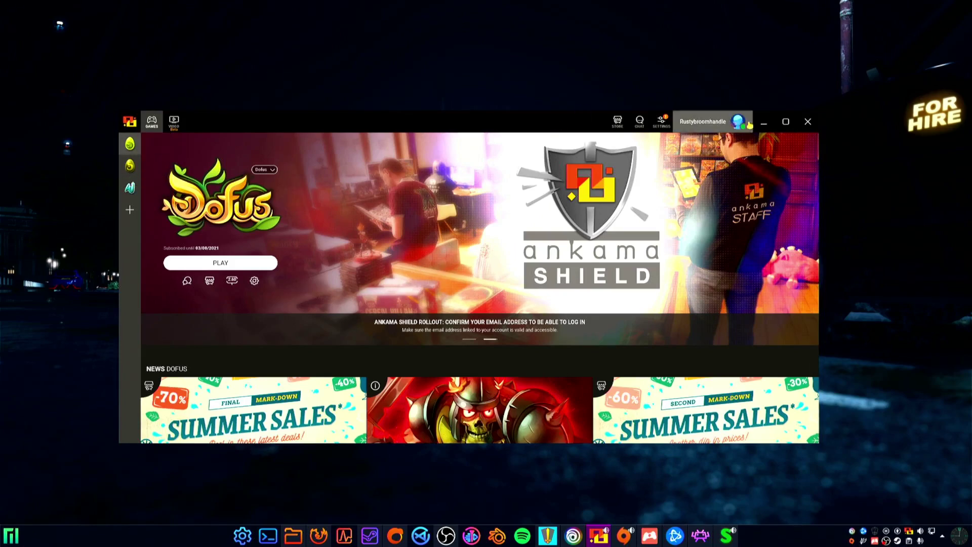
click(760, 123)
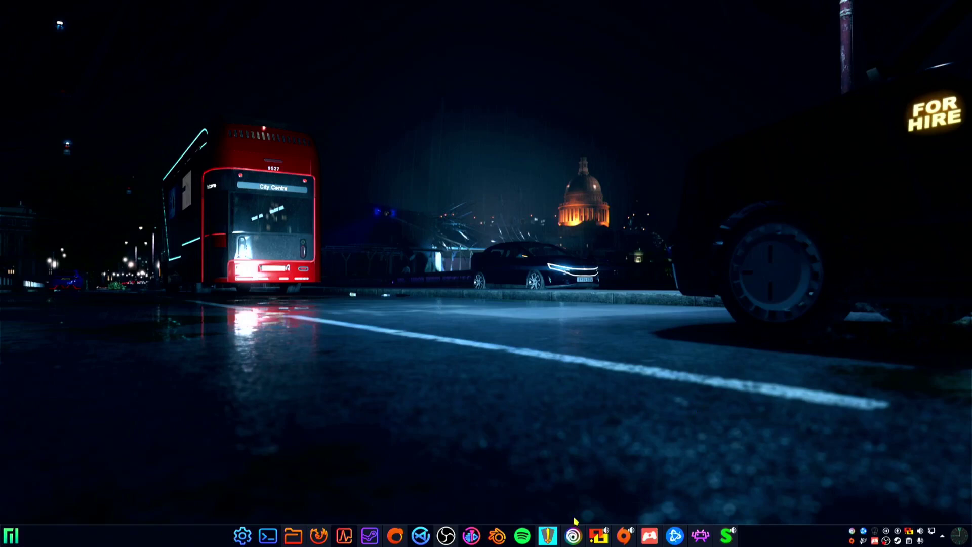
Step: Open Heroic's store and arrange the Epic Games window above the Offworld Trading Company library
click(548, 536)
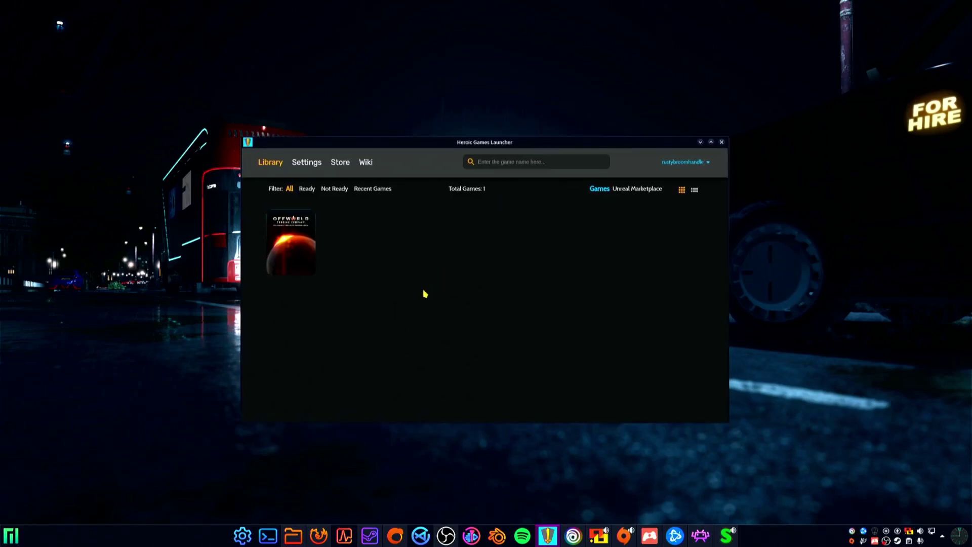
drag(476, 145, 469, 146)
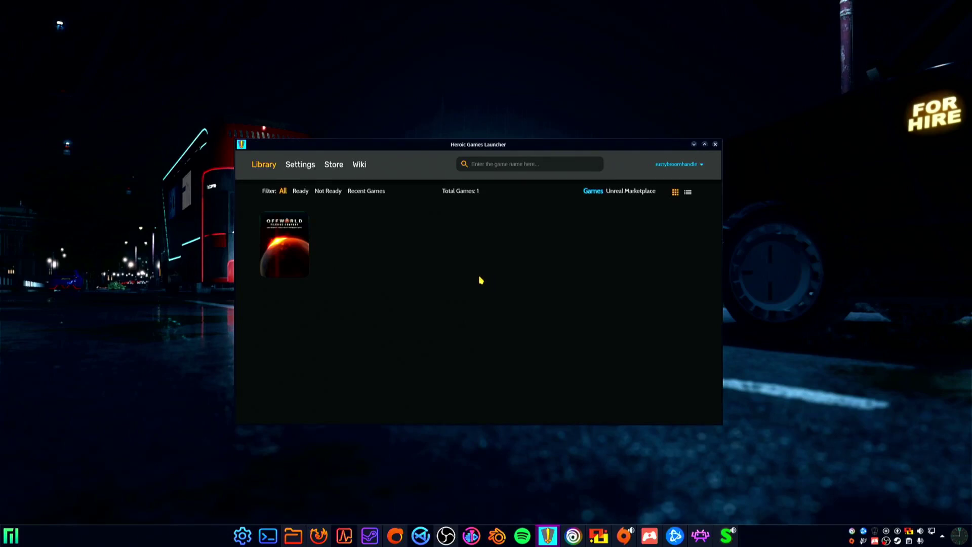
click(333, 165)
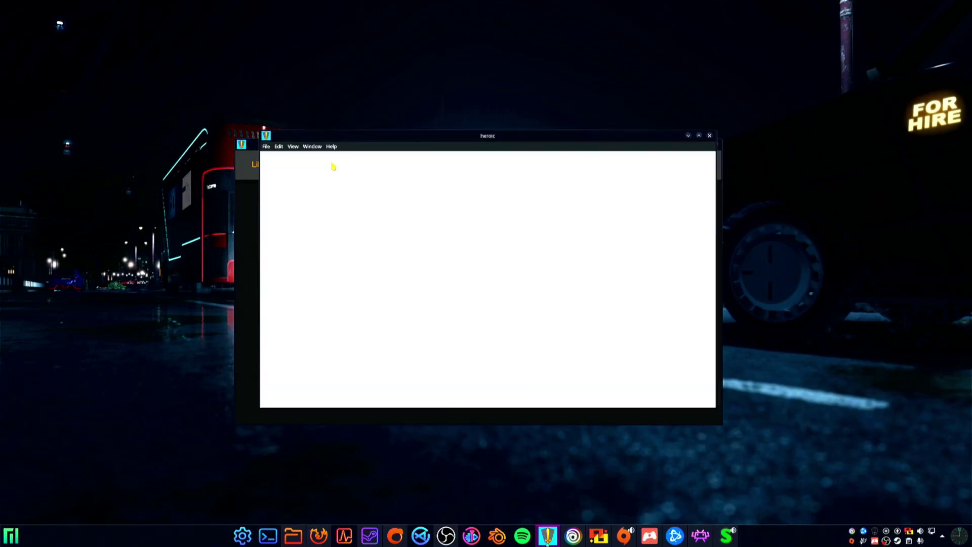
drag(393, 136, 542, 108)
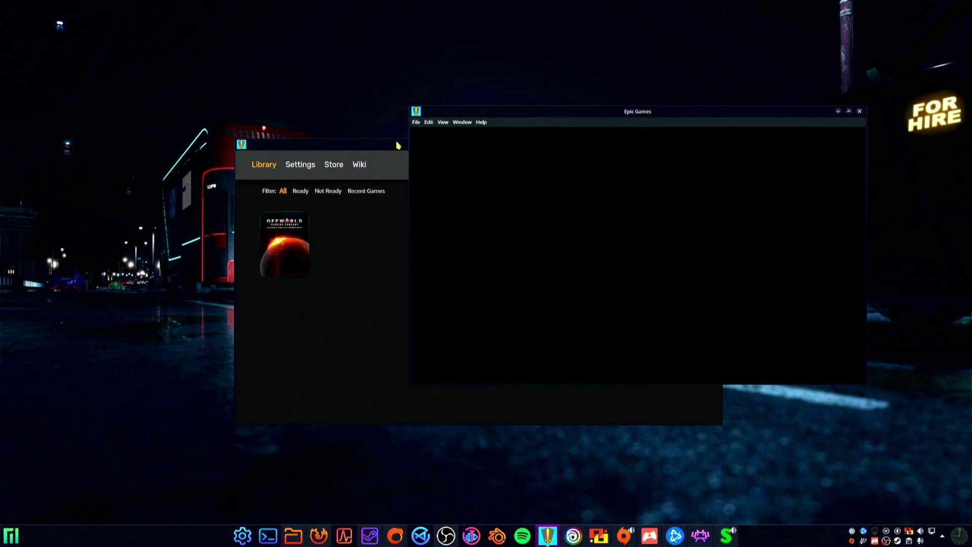
drag(390, 140, 349, 166)
drag(453, 119, 447, 106)
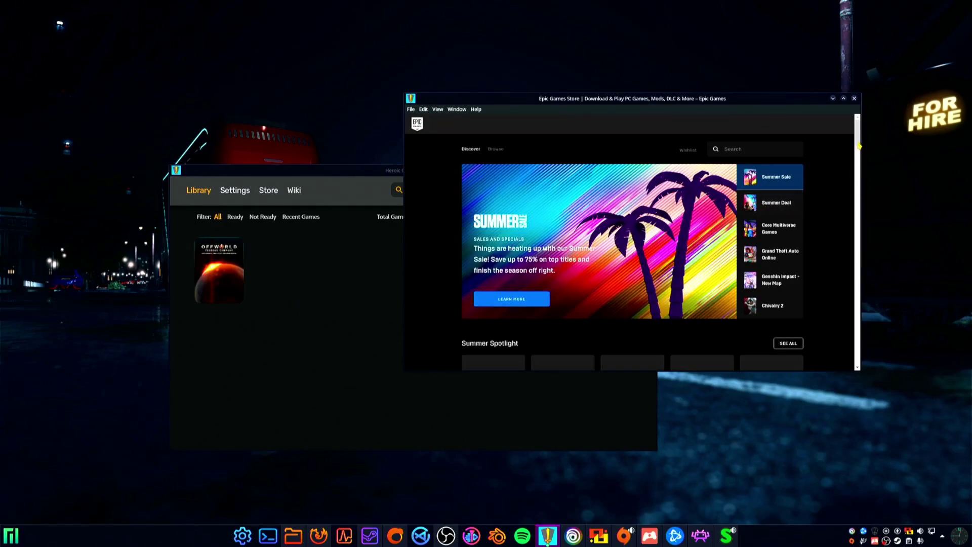
scroll(859, 146, down, 3)
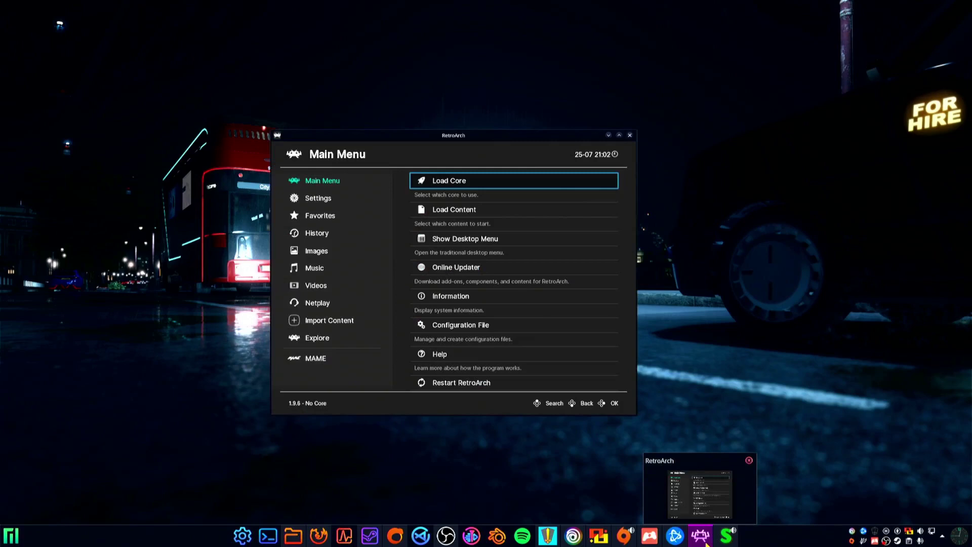
Step: Raise and minimise RetroArch, then open and minimise ScummVM to clear the desktop
click(705, 540)
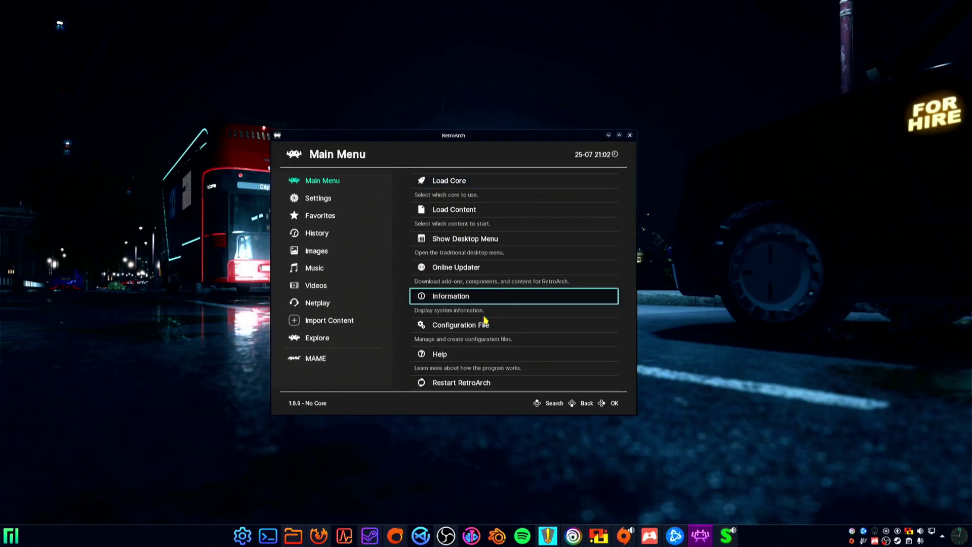
click(608, 135)
click(725, 535)
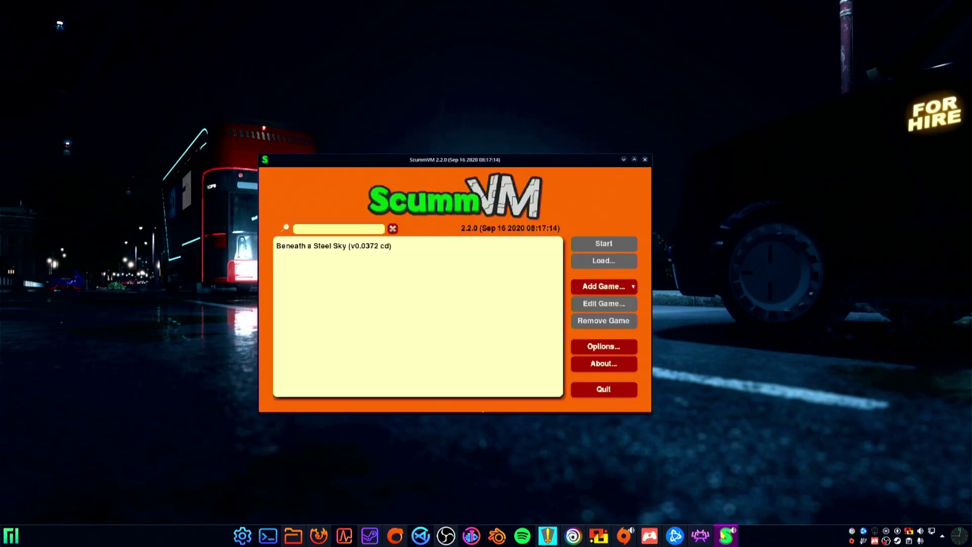
click(624, 159)
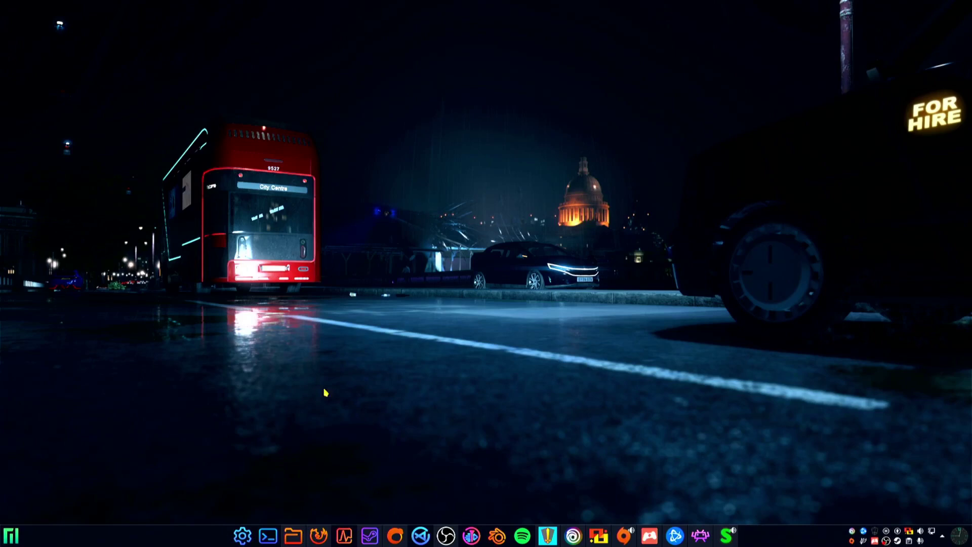
Step: Launch Badlion Client from the Games menu, showing Minecraft 1.16.5, then minimise it
click(10, 536)
mouse_move(41, 406)
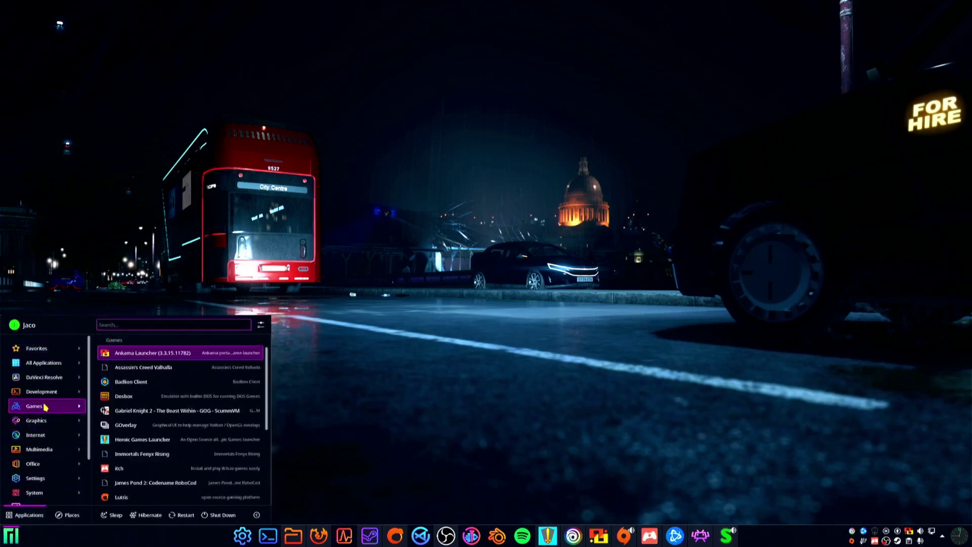
click(167, 383)
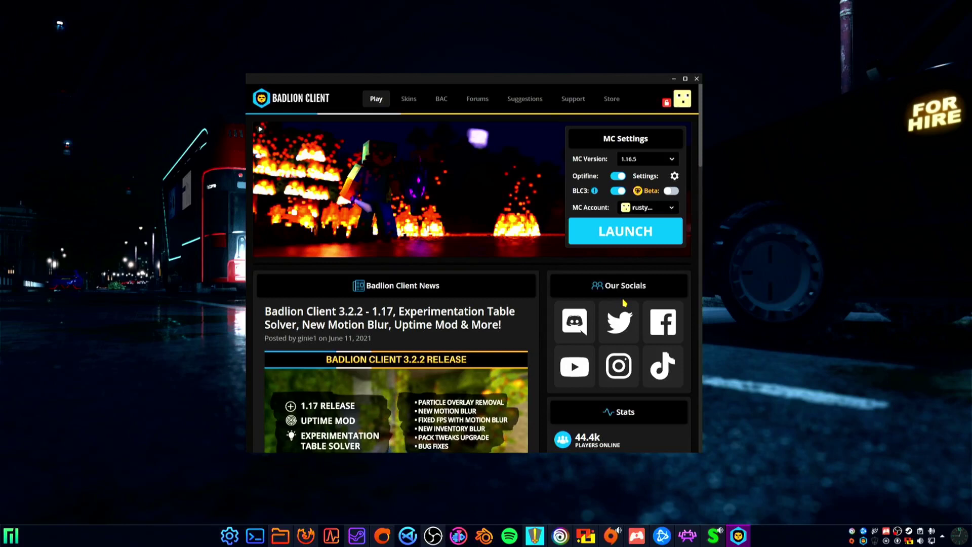
click(674, 80)
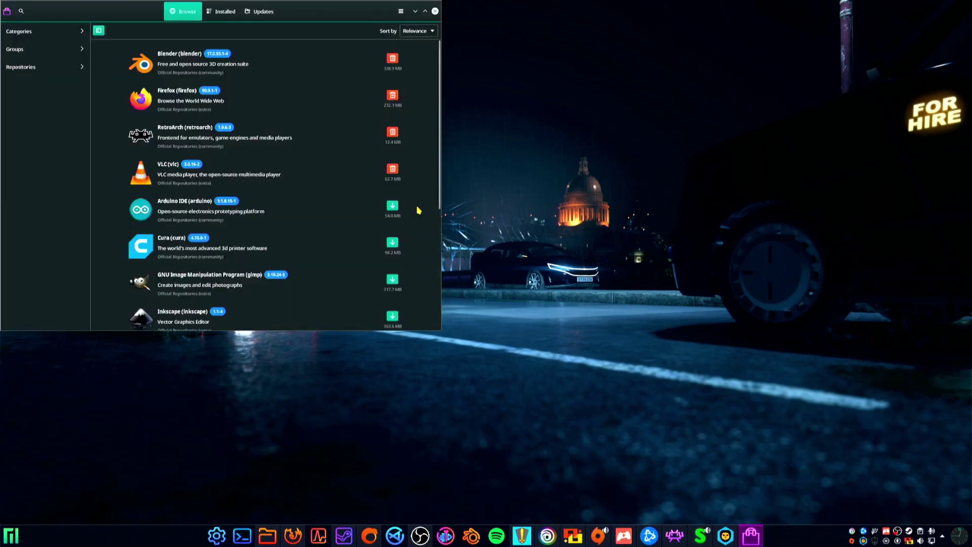
Step: Install minecraft-launcher from the AUR in Pamac, authorising with the account password
drag(331, 14, 624, 103)
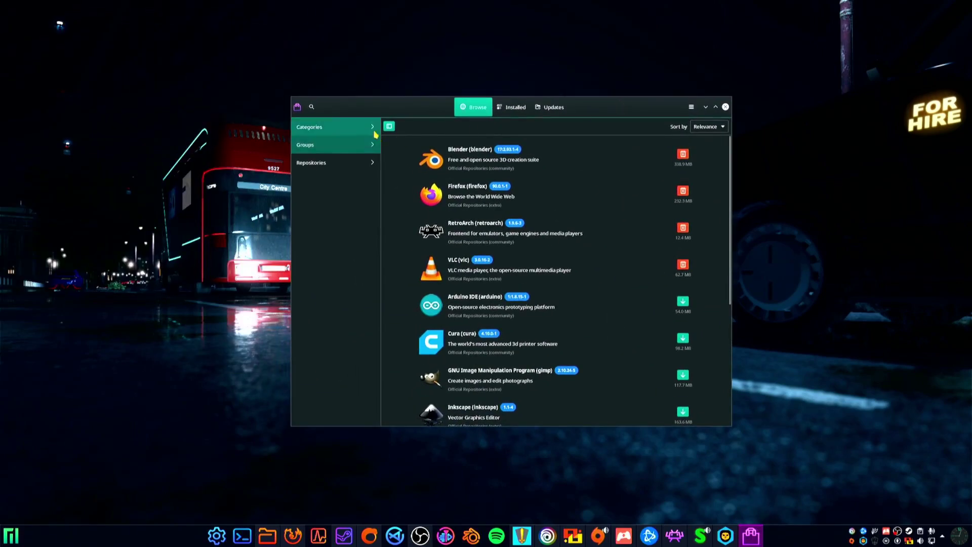
click(313, 104)
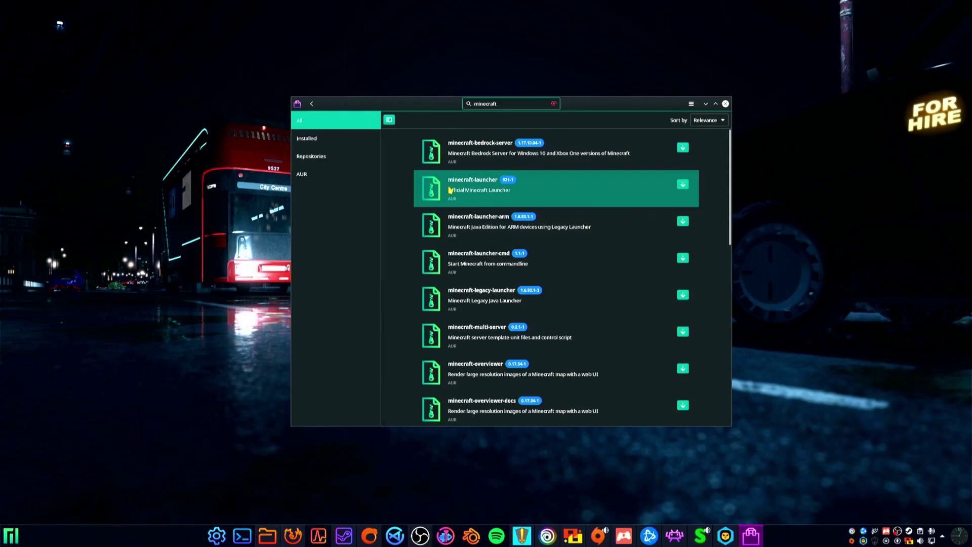
click(682, 185)
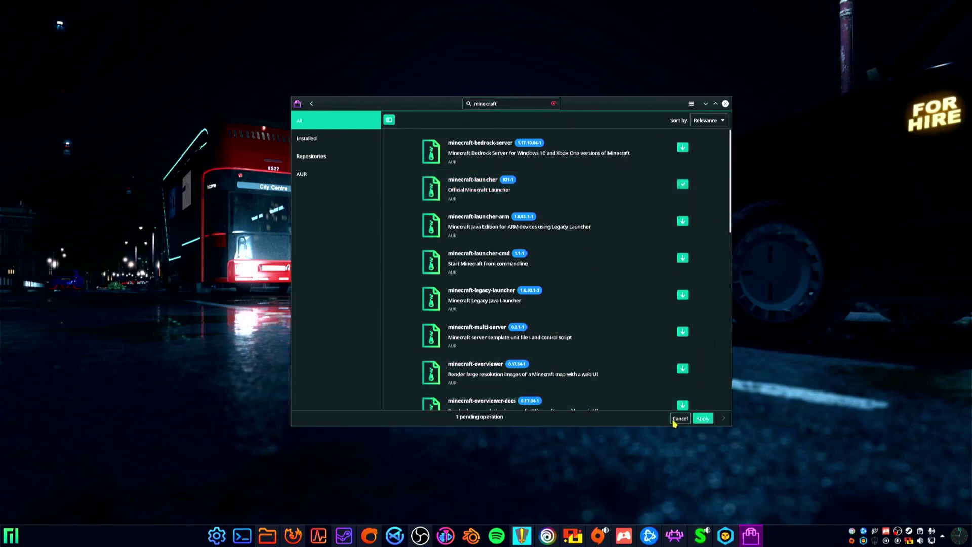
click(702, 415)
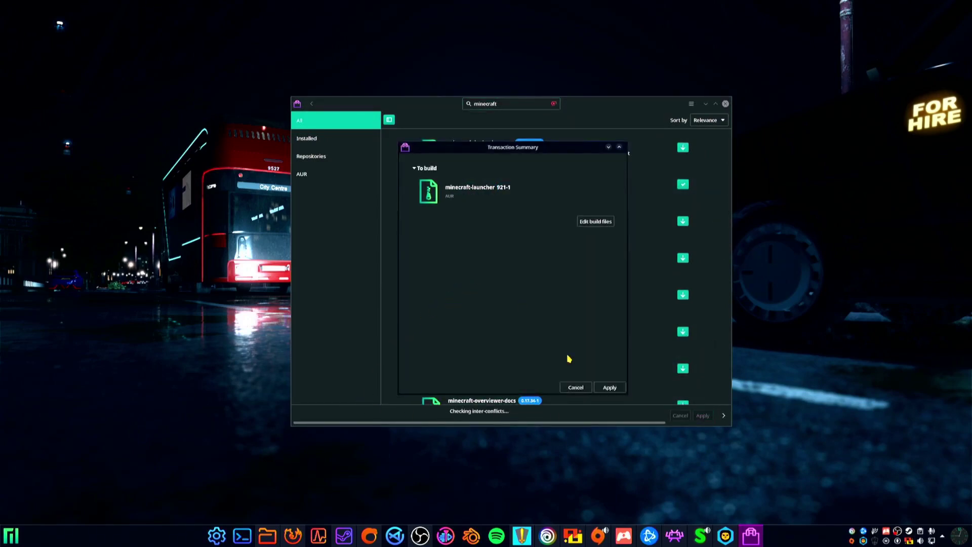
click(609, 388)
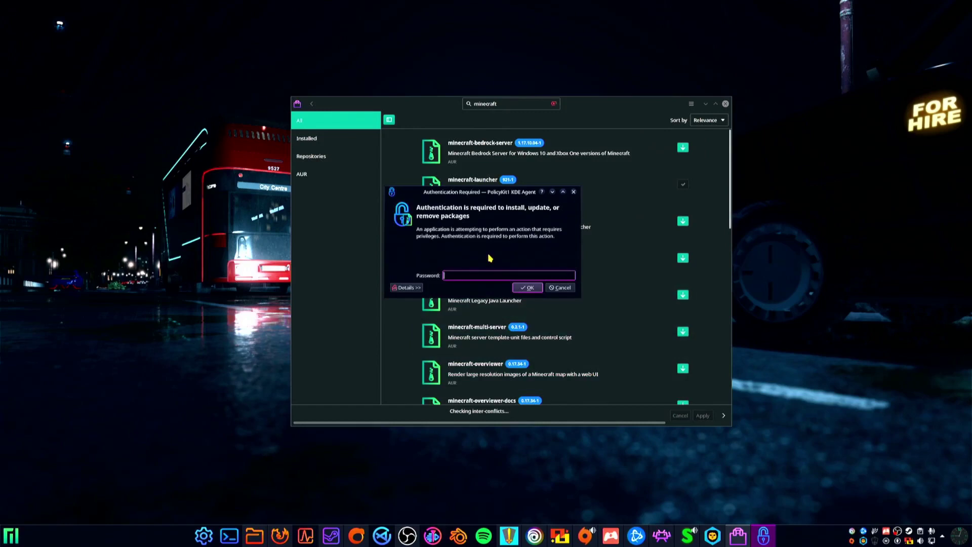
text(••••••)
key(Return)
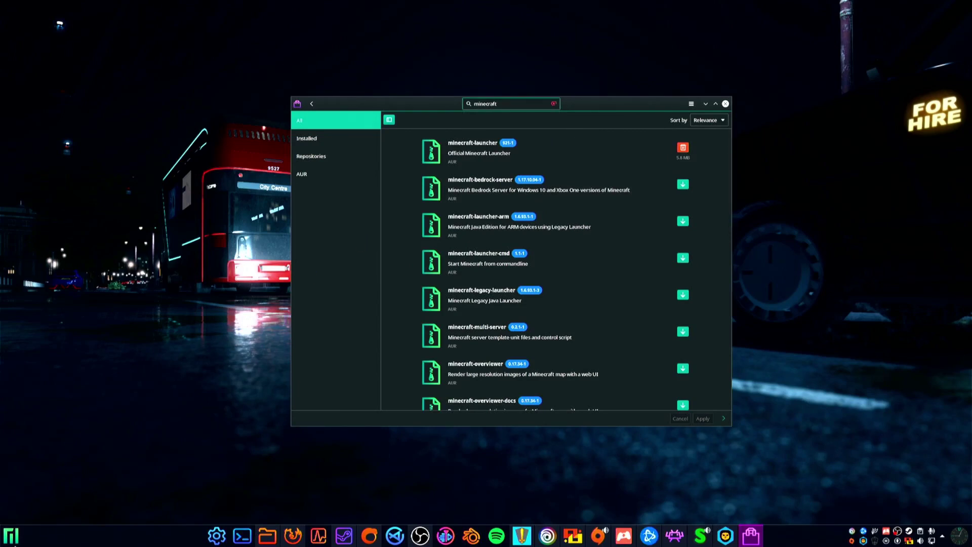
Step: Launch Minecraft Launcher from the Games menu, let it update, and dismiss the migration notice
click(11, 535)
mouse_move(56, 410)
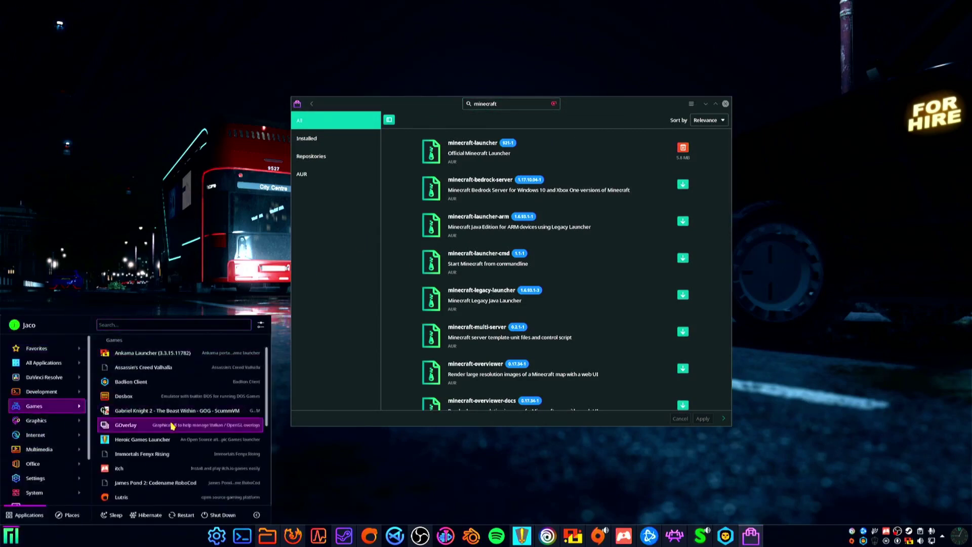
scroll(169, 428, down, 3)
click(151, 458)
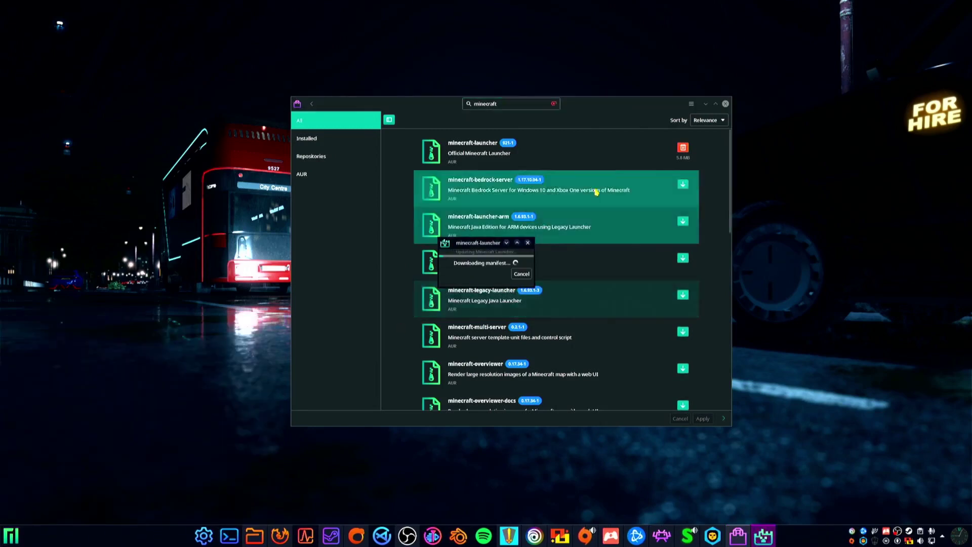
click(705, 103)
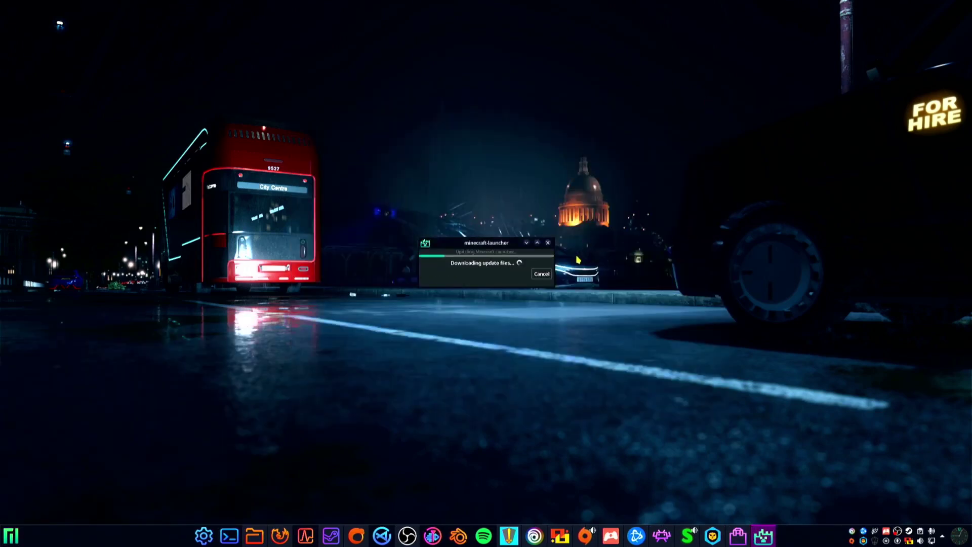
drag(483, 244, 480, 204)
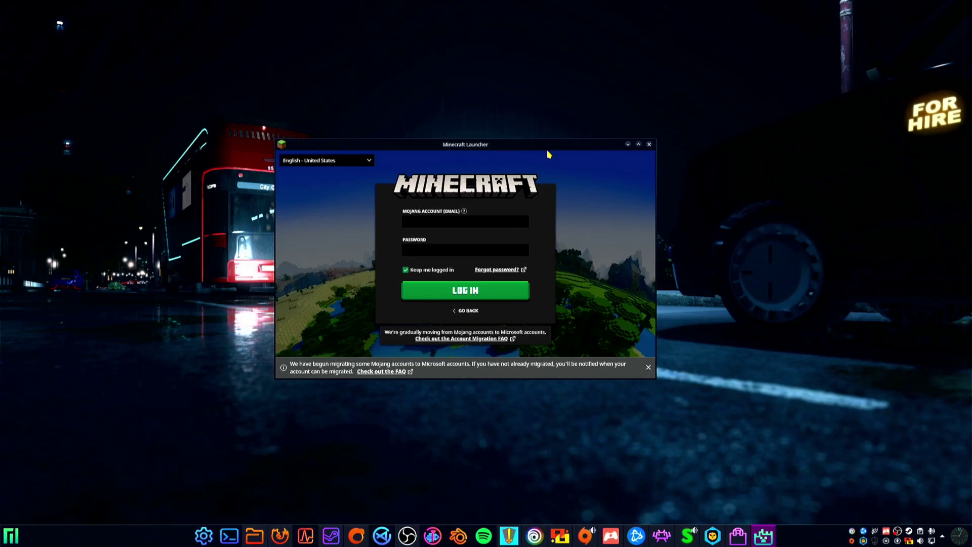
click(648, 367)
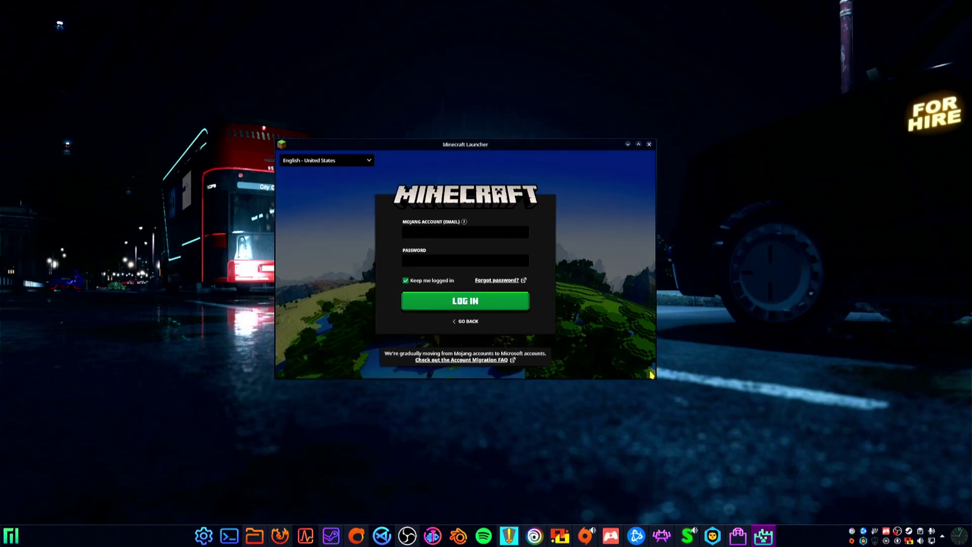
Step: Open itch from the taskbar on its Owned items library listing Haque and WitchWay
mouse_move(611, 535)
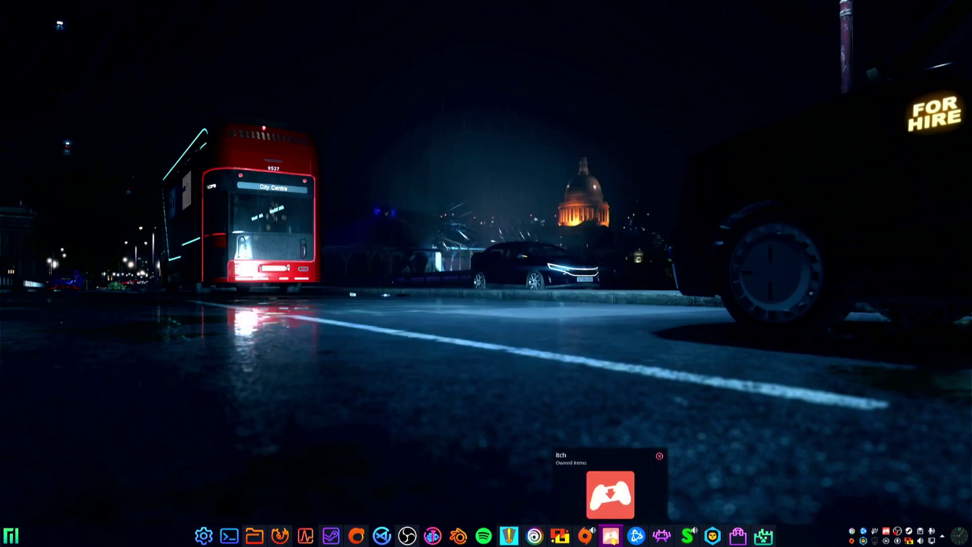
click(611, 535)
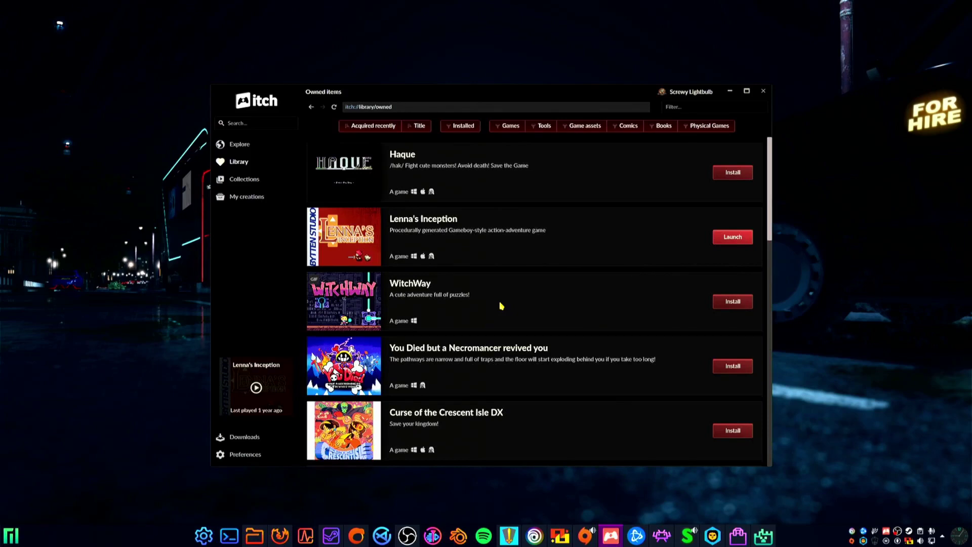